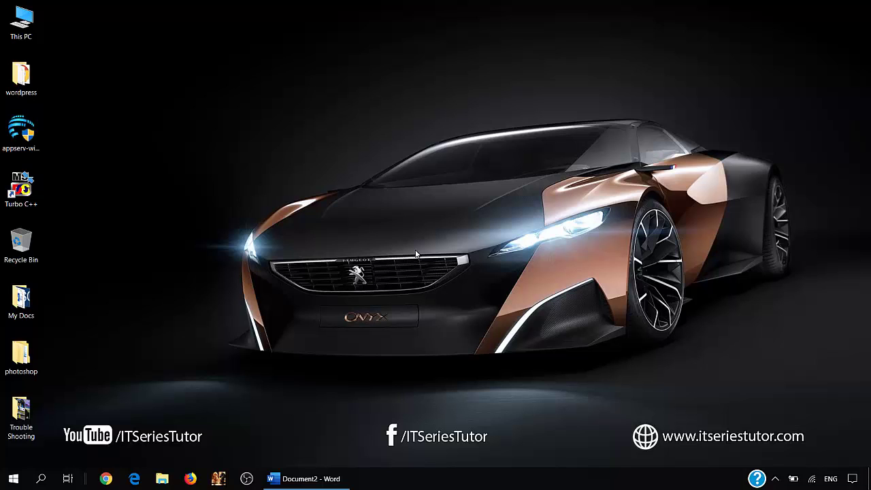
Step: Restore the Word window showing the Practical 9 practice sentences from the taskbar
click(324, 480)
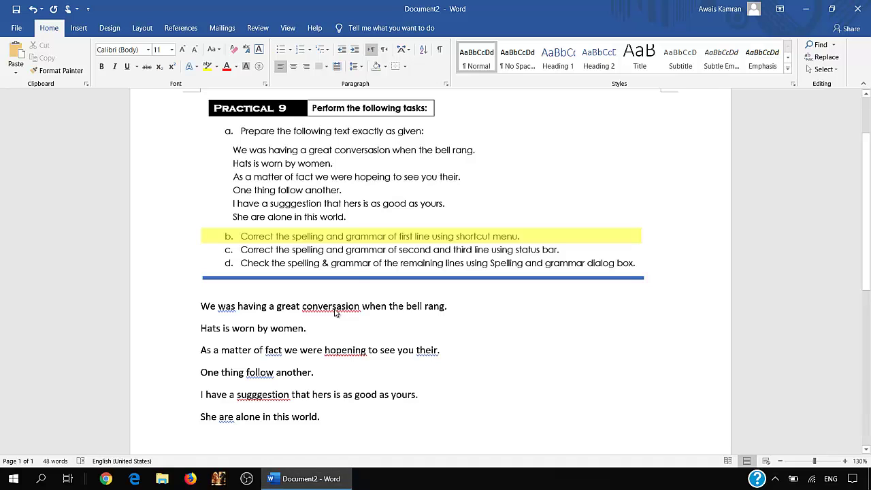
Step: Replace the misspelled 'conversasion' with the suggestion 'conversation' in the first sentence
right_click(332, 313)
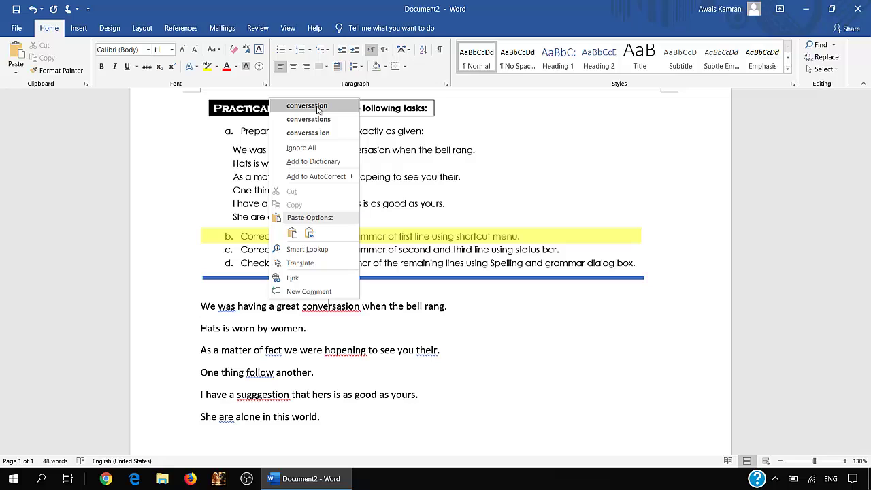
click(327, 111)
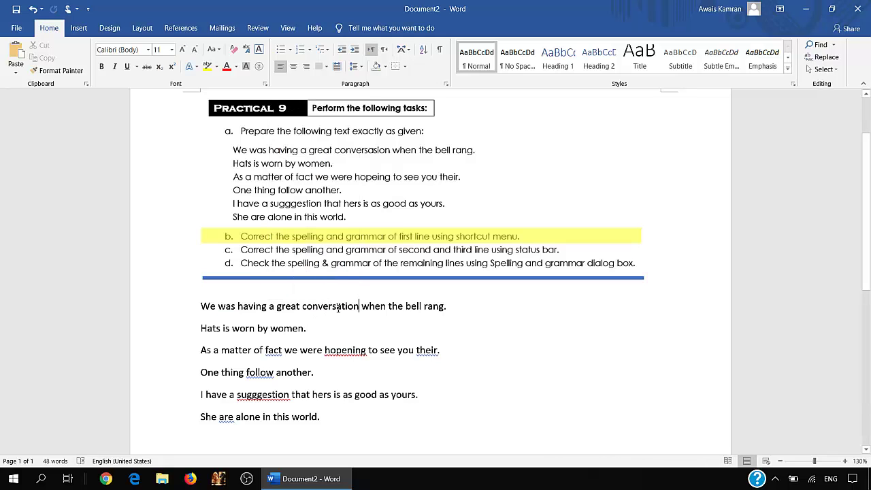
click(229, 311)
Step: Change 'was' to the suggested 'were' in the first practice sentence
click(293, 331)
right_click(228, 308)
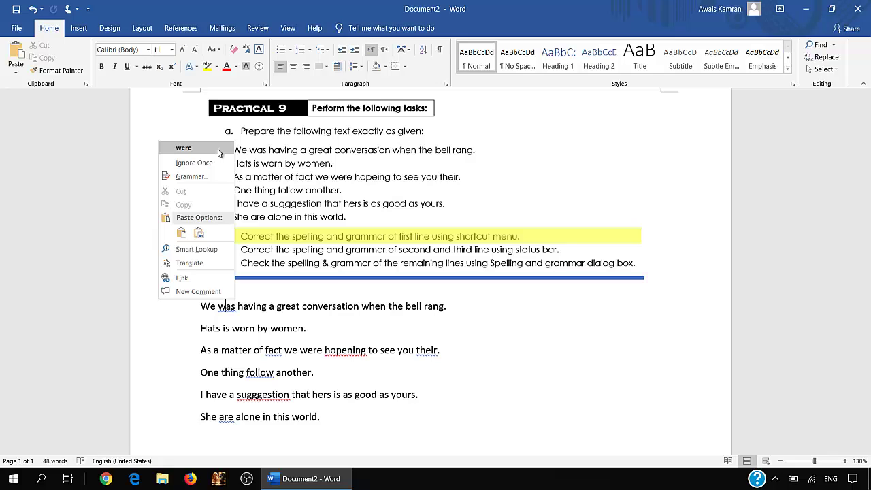
click(206, 150)
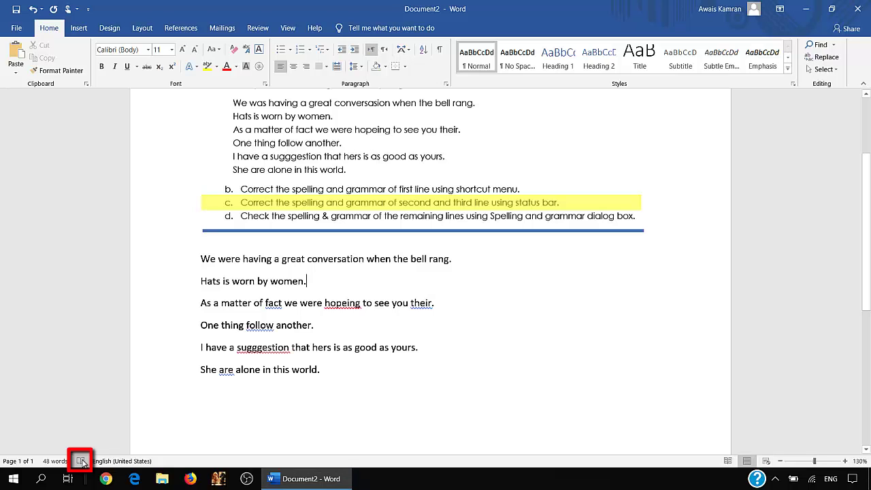
Step: Accept the checker's fixes 'there', 'hoping' and 'fact,' in the third sentence, then close the pane
click(81, 461)
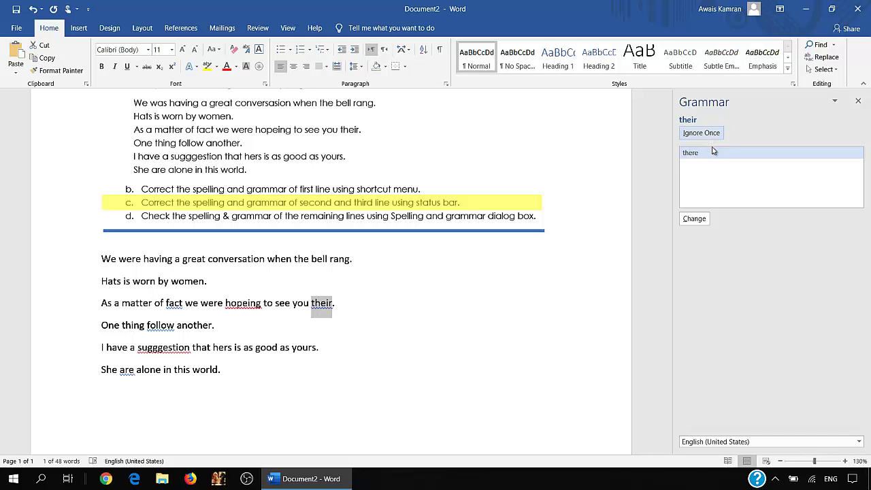
click(694, 219)
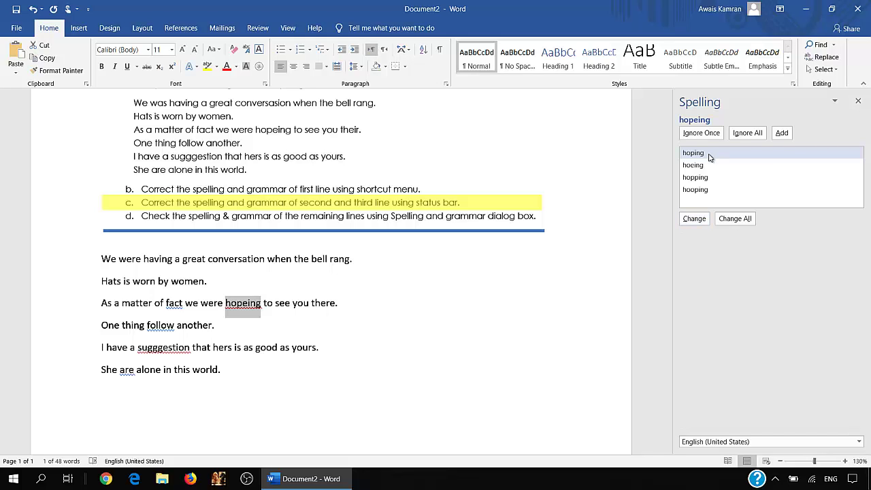
click(694, 218)
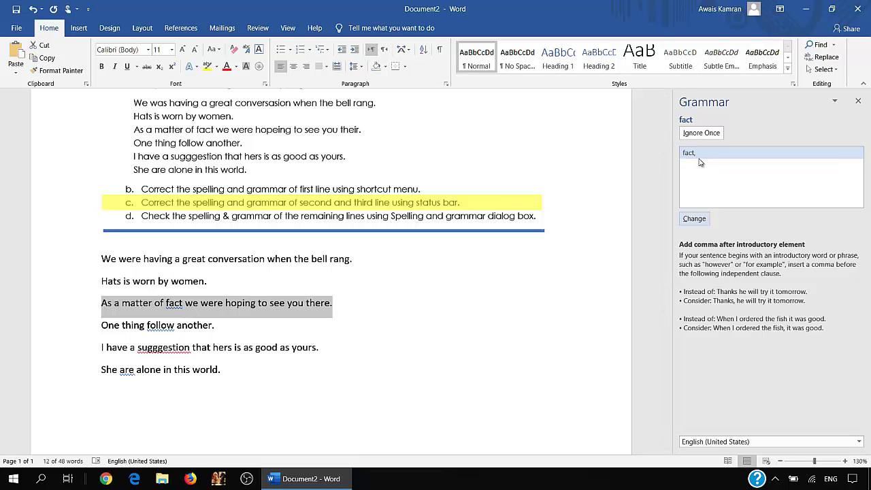
click(700, 162)
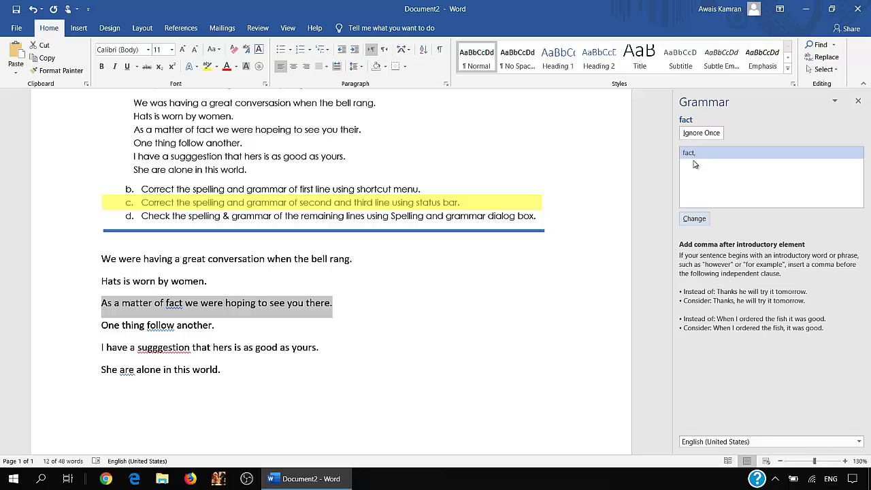
click(705, 222)
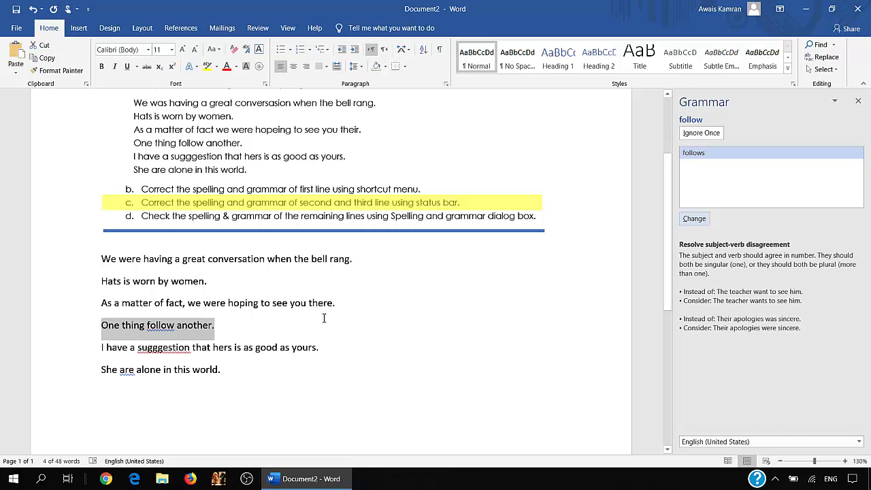
click(859, 102)
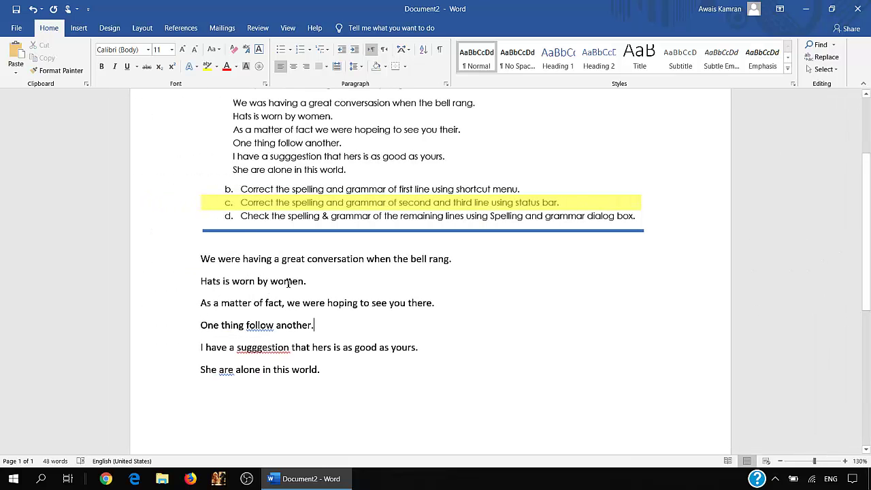
Step: Select the word 'is' in 'Hats is worn by women.'
click(229, 283)
click(232, 283)
double_click(229, 284)
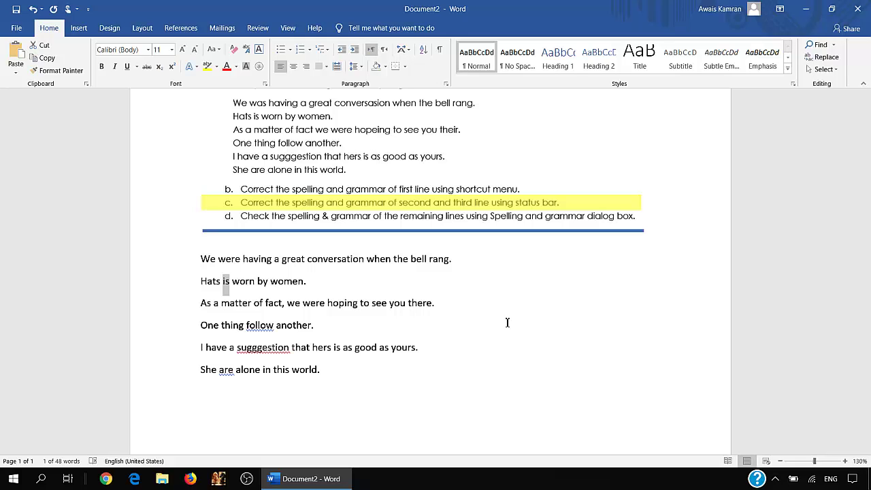
Step: Replace 'is' with 'are' so the line reads 'Hats are worn by women.'
click(227, 287)
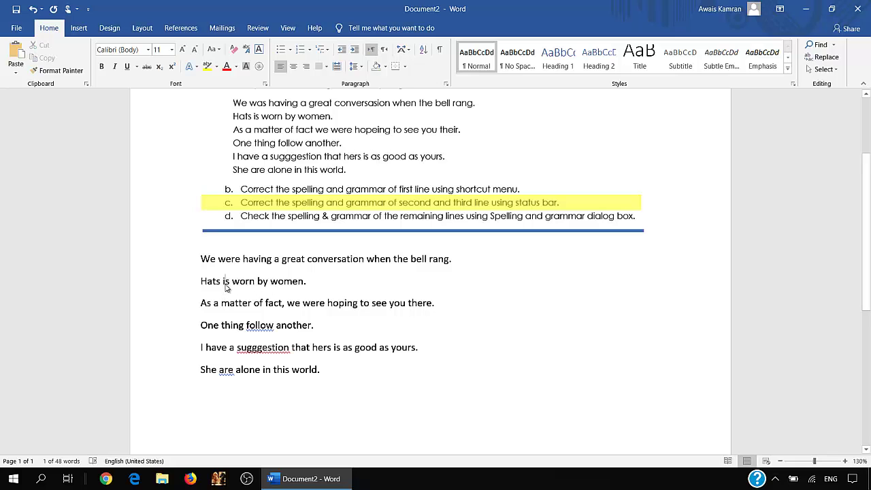
double_click(228, 282)
text(are)
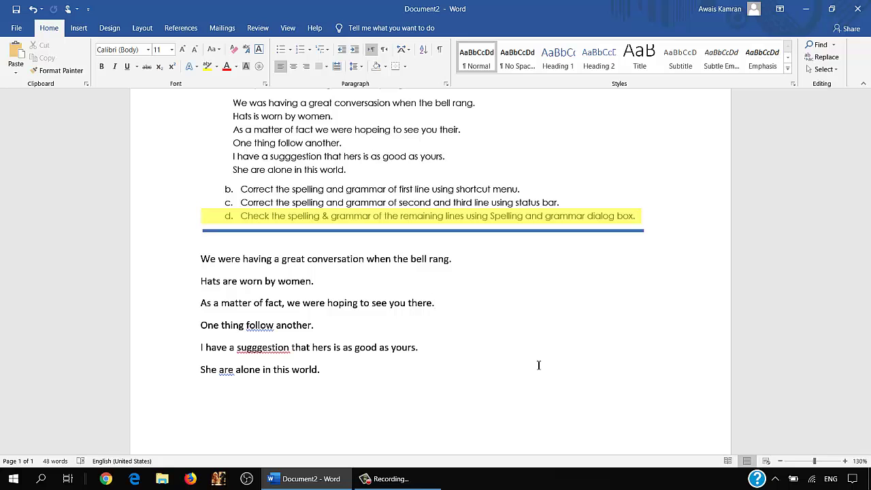
Step: Dismiss the F7 Grammar pane and bring up the Review tab commands
key(F7)
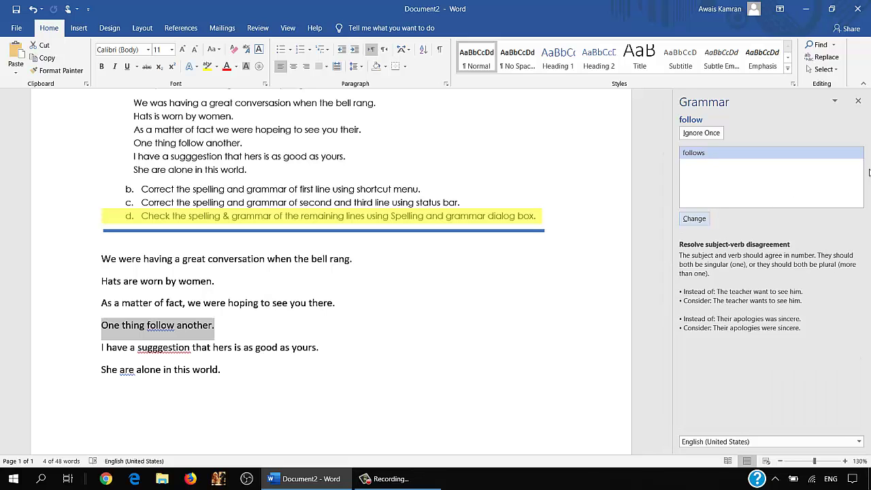
click(858, 102)
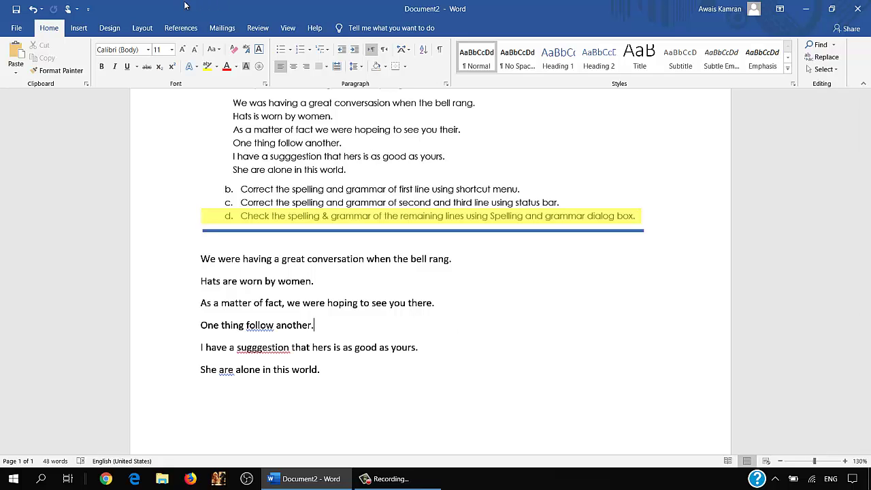
click(258, 28)
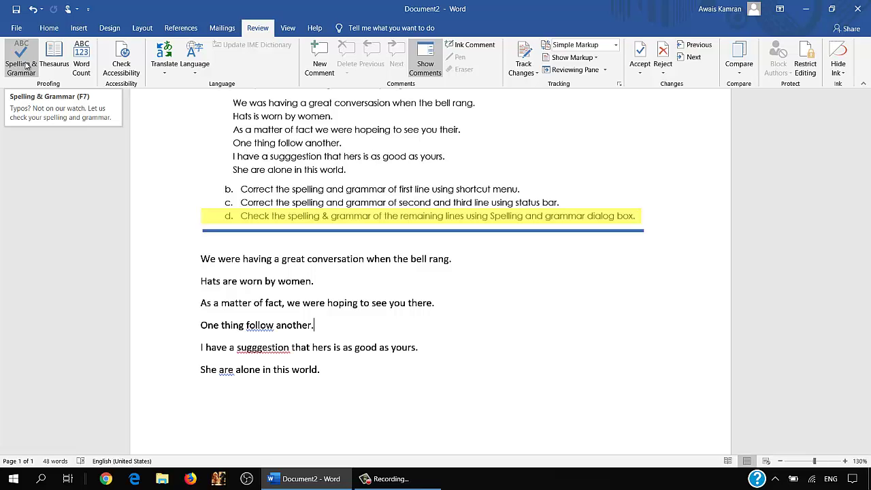
Step: Run Spelling & Grammar, accepting 'follows', 'suggestion' and 'is' for the last three lines
click(26, 65)
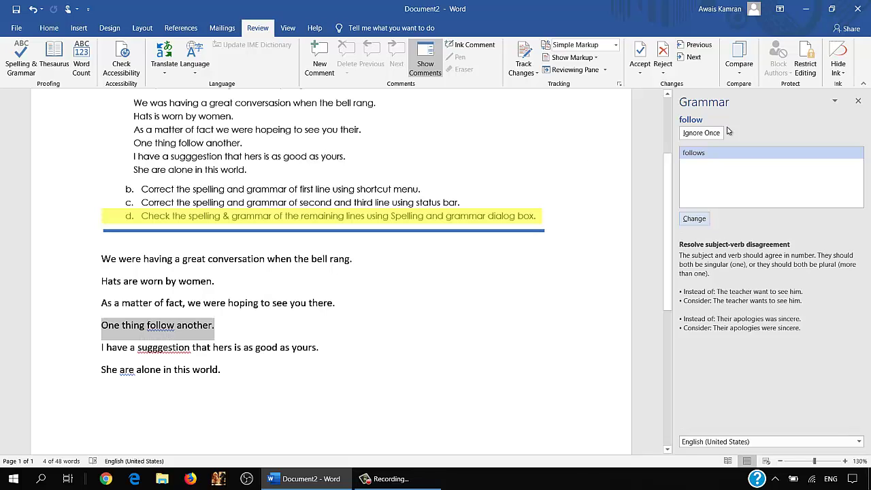
click(694, 218)
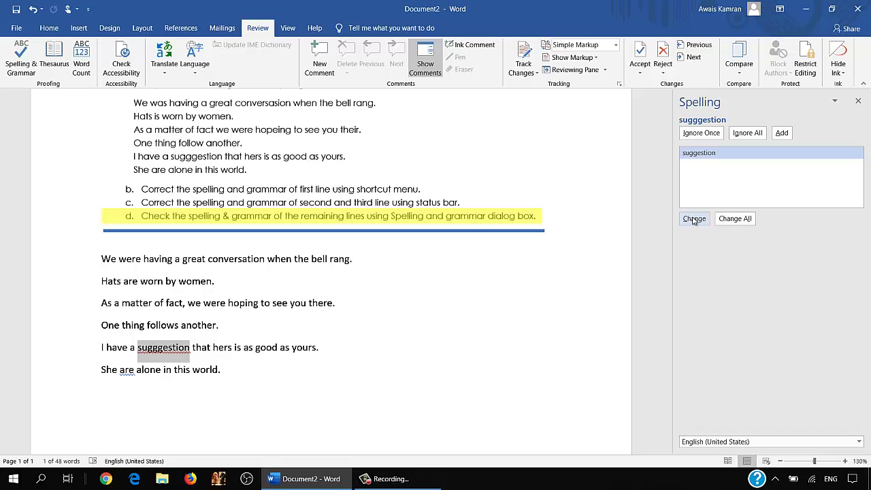
click(694, 219)
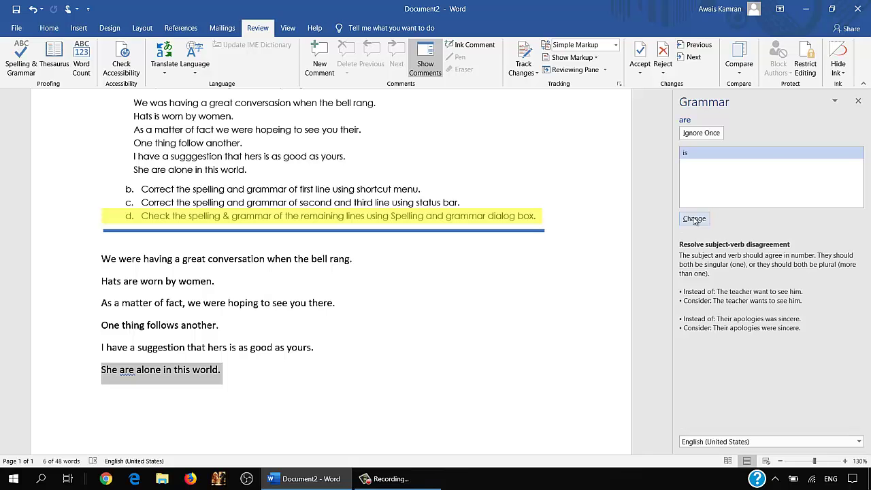
click(694, 218)
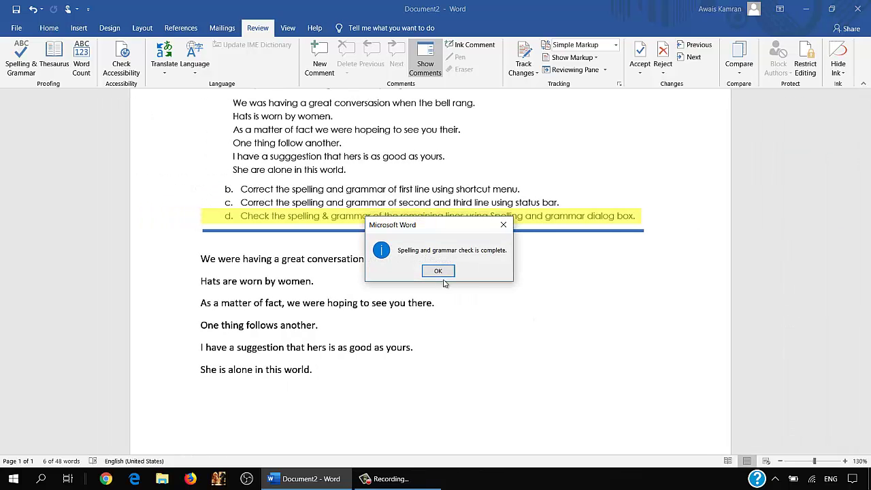
Step: Dismiss the check-complete message and scroll up to the Practical 9 heading
click(443, 272)
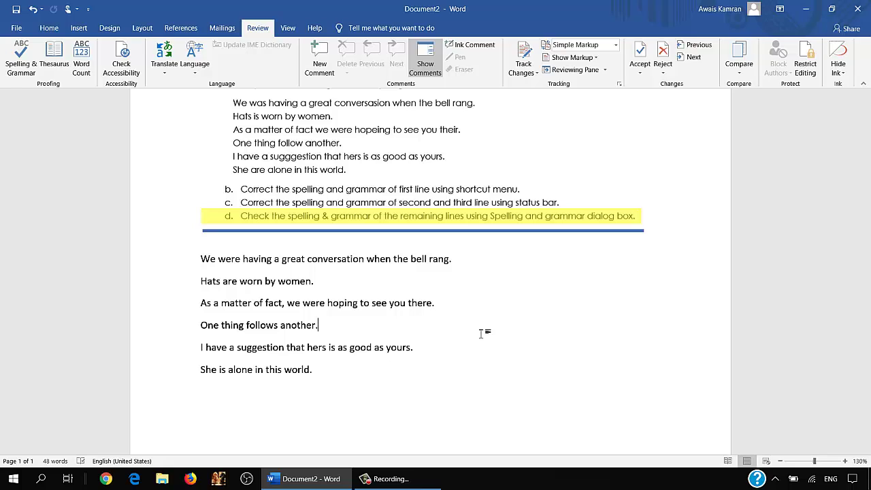
scroll(482, 333, up, 2)
scroll(482, 334, up, 1)
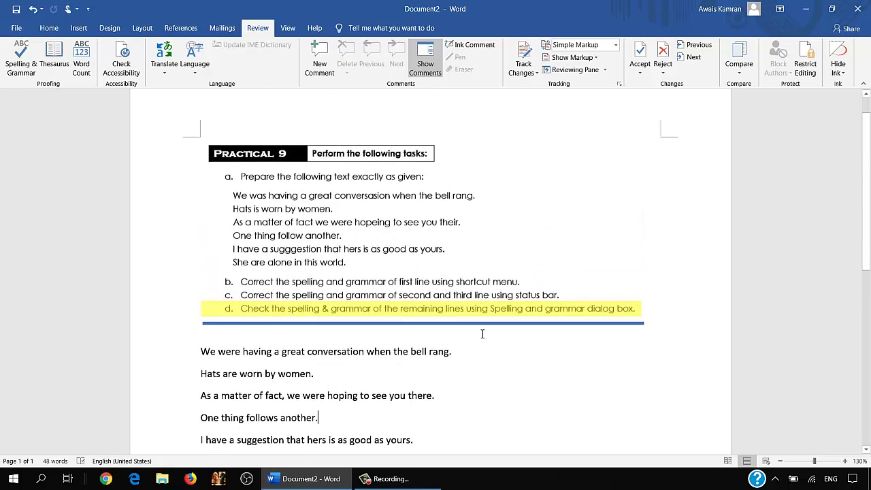